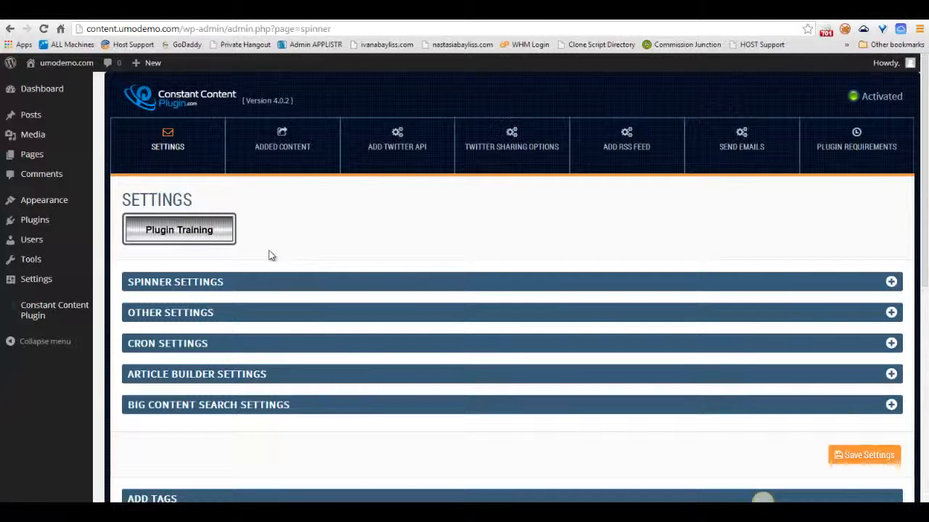
Step: Review the plugin's settings sections and the list of tags rotated on posts
{"action": "scroll", "coordinate": [300, 208], "scroll_direction": "down", "scroll_amount": 3}
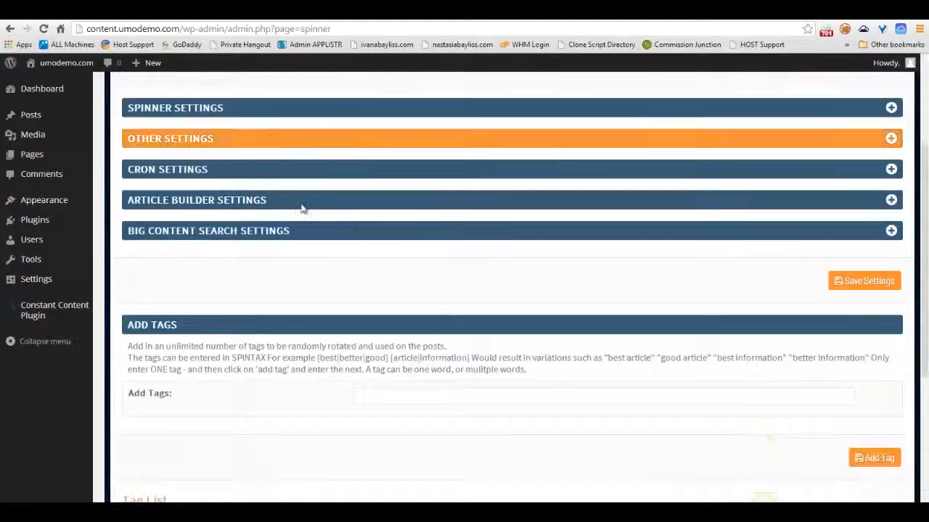
{"action": "scroll", "coordinate": [303, 208], "scroll_direction": "down", "scroll_amount": 3}
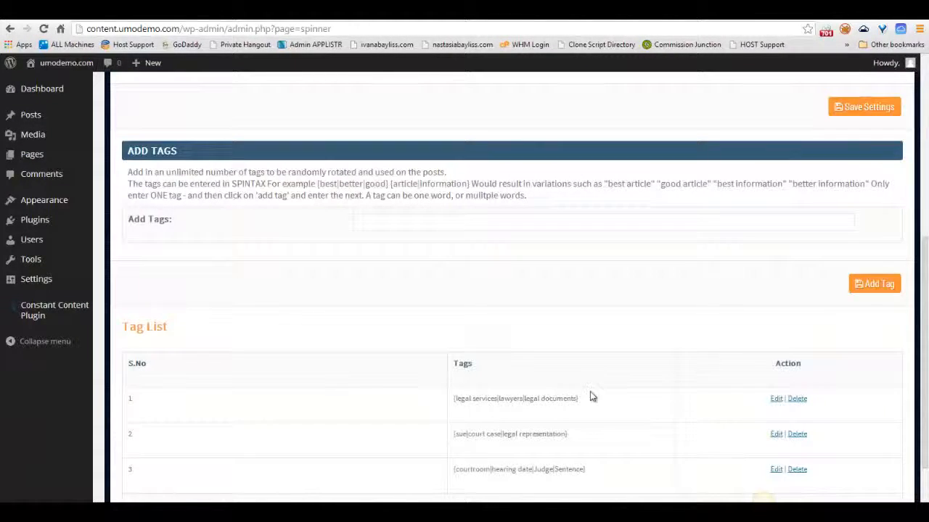
{"action": "scroll", "coordinate": [582, 410], "scroll_direction": "down", "scroll_amount": 1}
{"action": "scroll", "coordinate": [582, 406], "scroll_direction": "up", "scroll_amount": 7}
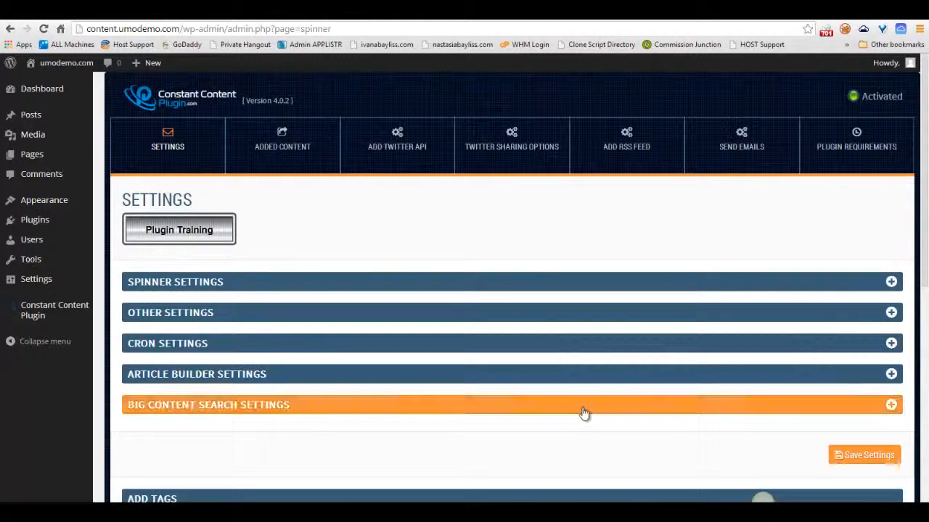
{"action": "scroll", "coordinate": [584, 414], "scroll_direction": "down", "scroll_amount": 7}
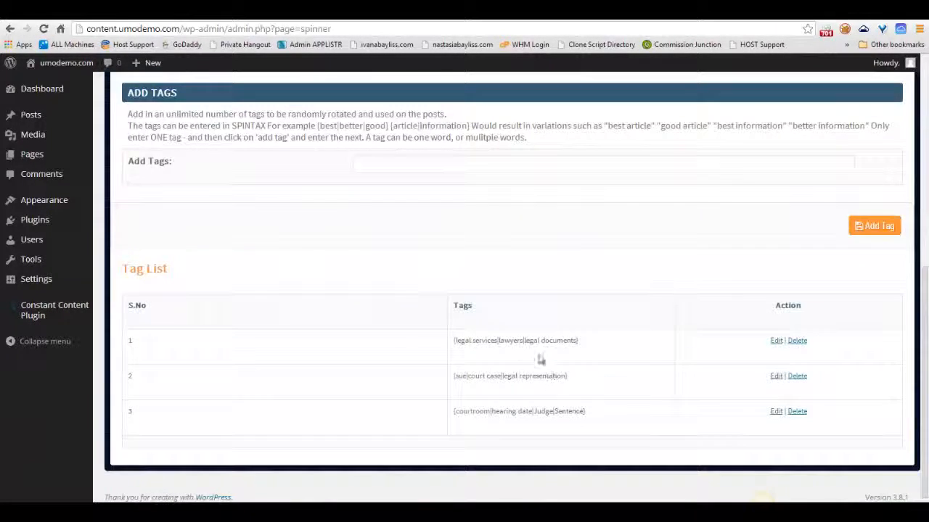
{"action": "scroll", "coordinate": [580, 382], "scroll_direction": "up", "scroll_amount": 7}
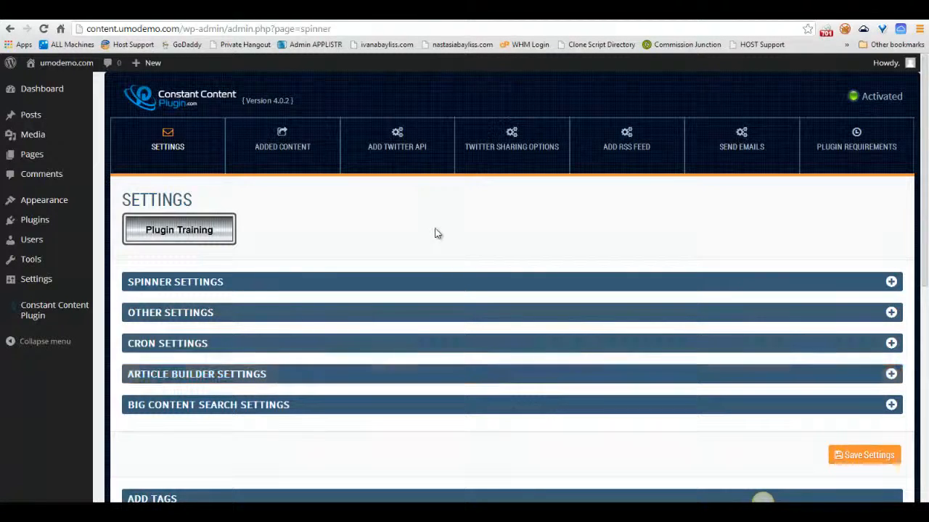
Step: Open the Google RSS form for adding a new RSS feed in the plugin
{"action": "left_click", "coordinate": [627, 159]}
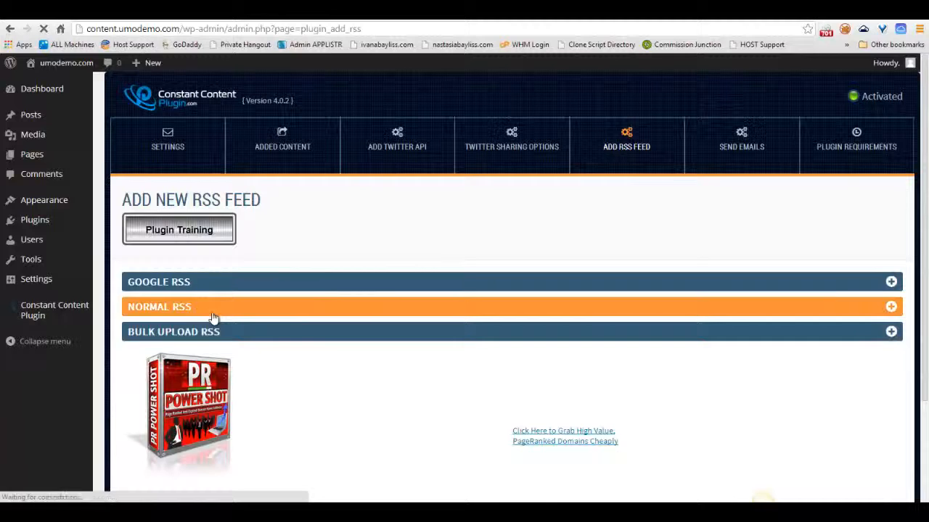
{"action": "left_click", "coordinate": [260, 289]}
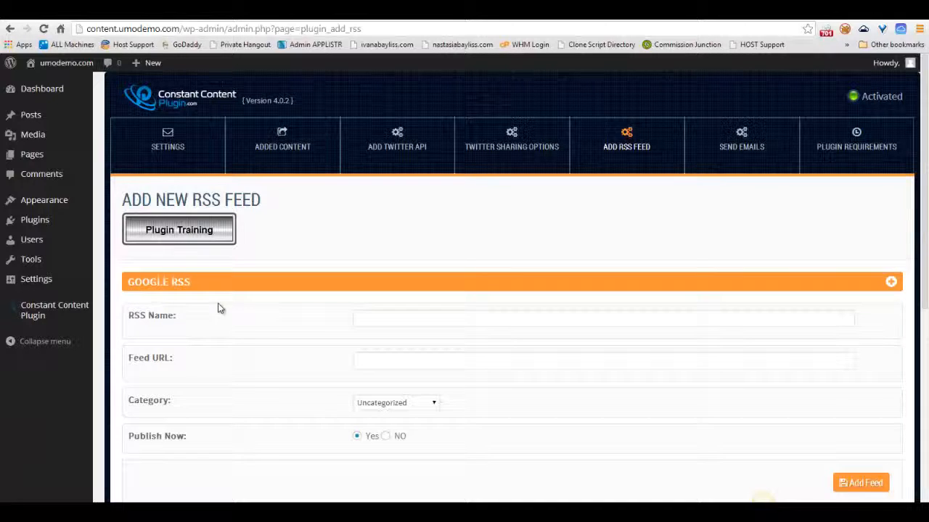
{"action": "scroll", "coordinate": [265, 327], "scroll_direction": "down", "scroll_amount": 2}
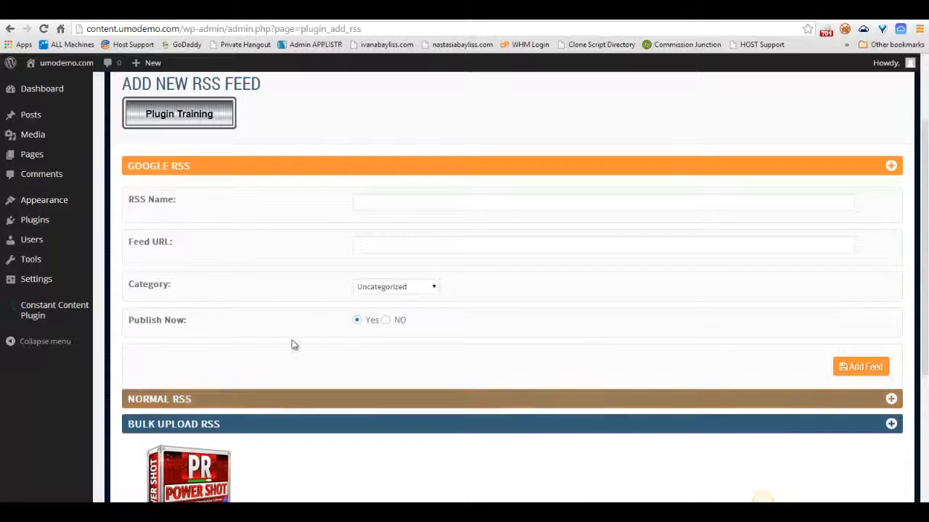
{"action": "scroll", "coordinate": [399, 305], "scroll_direction": "up", "scroll_amount": 2}
{"action": "scroll", "coordinate": [425, 307], "scroll_direction": "down", "scroll_amount": 1}
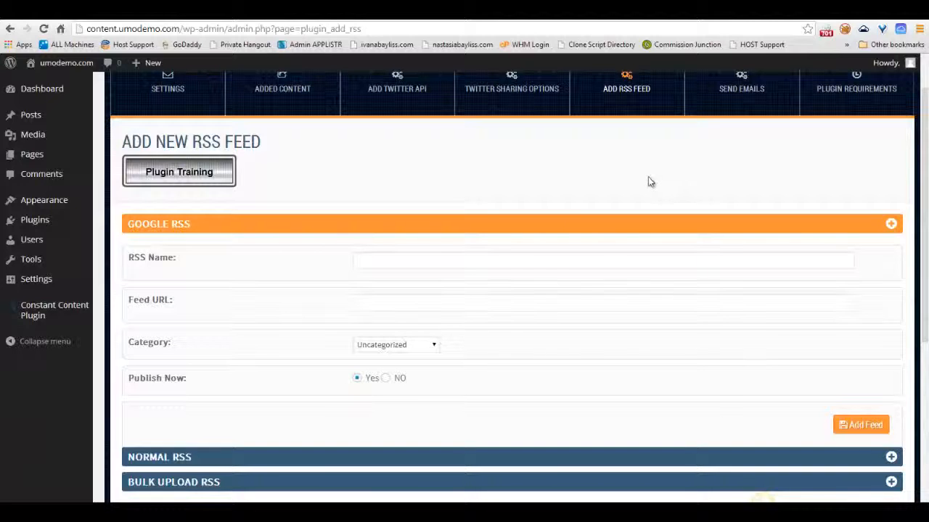
Step: Open the Google Alerts page in a new browser tab
{"action": "left_click", "coordinate": [847, 13]}
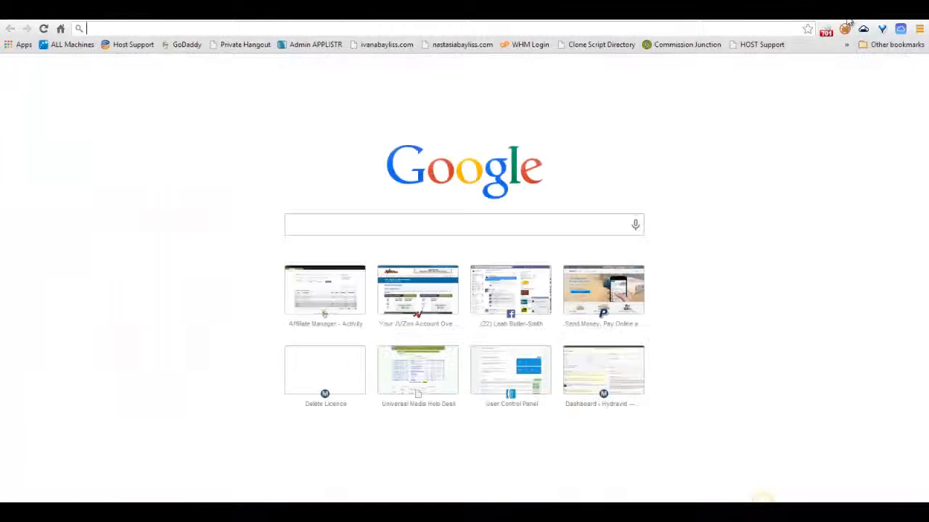
{"action": "type", "text": "alert"}
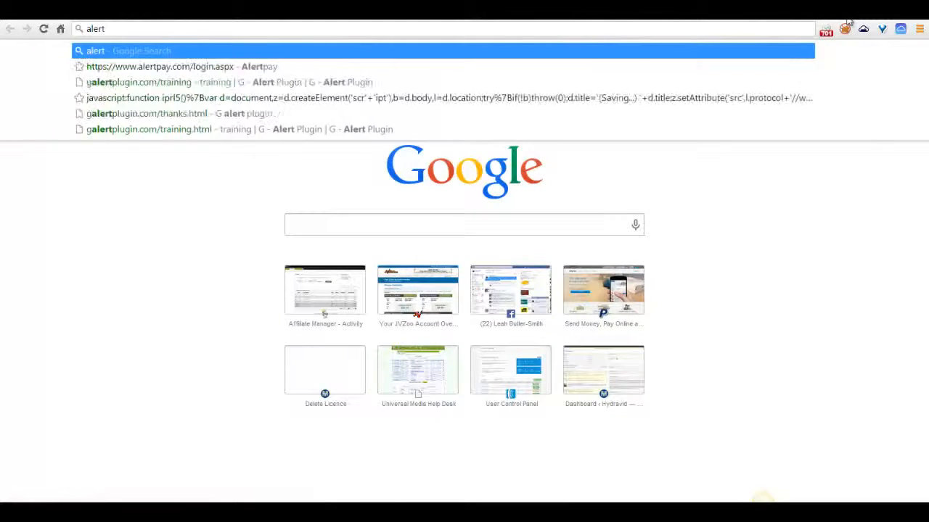
{"action": "type", "text": "s.google.co"}
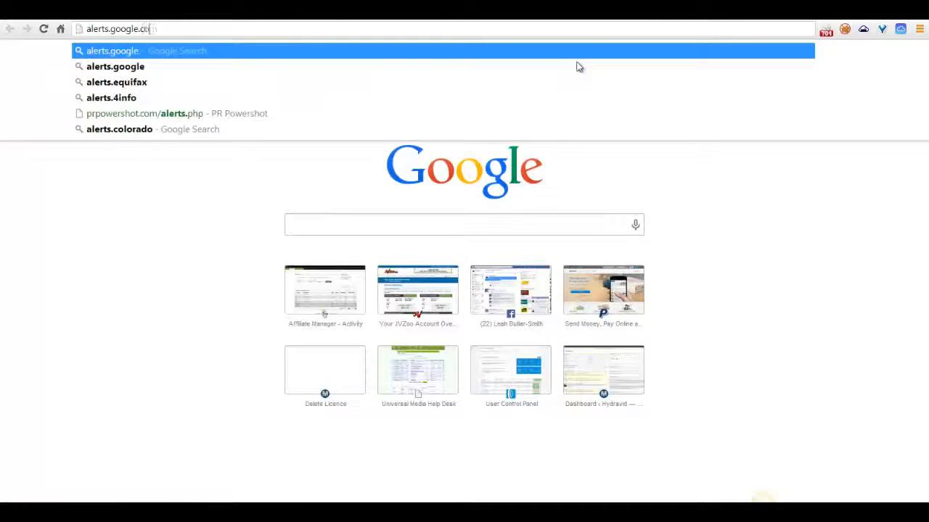
{"action": "key", "text": "Return"}
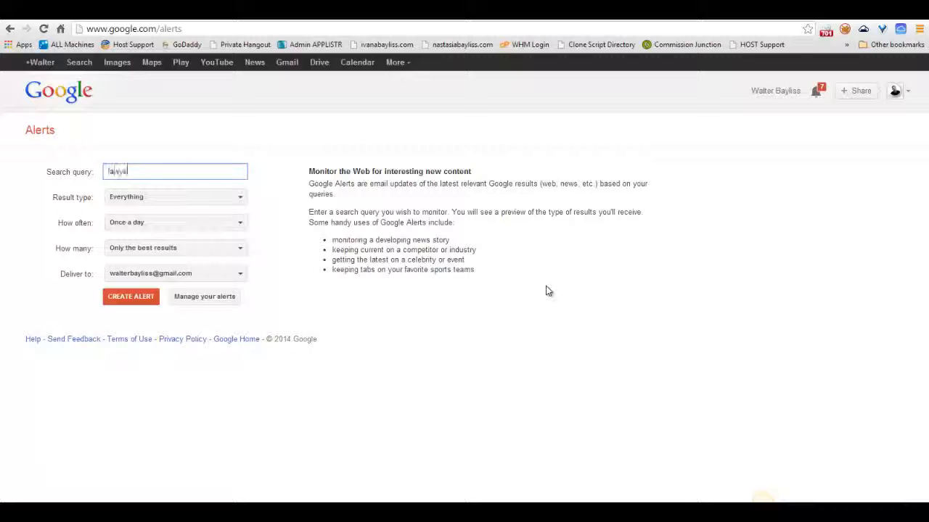
Step: Define an alert for "lawyer" with result type News, frequency As-it-happens and only the best results
{"action": "type", "text": "r"}
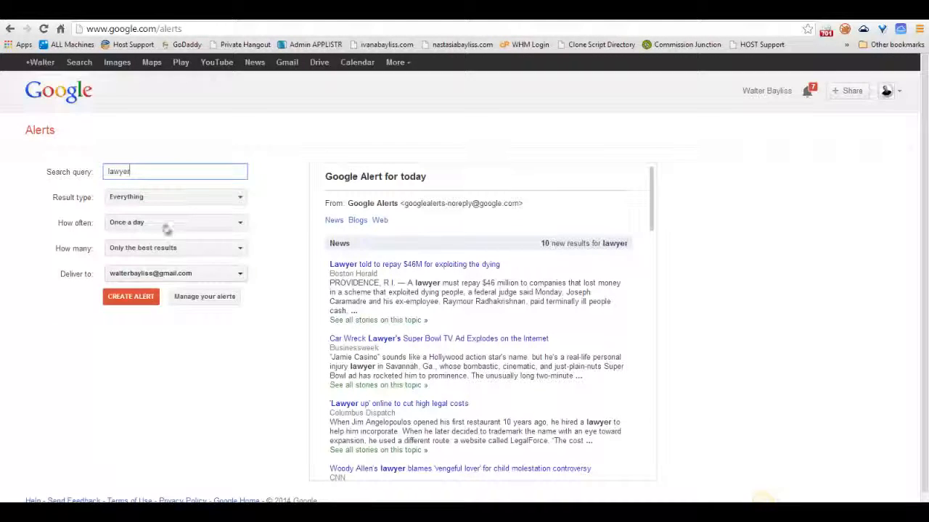
{"action": "left_click", "coordinate": [156, 198]}
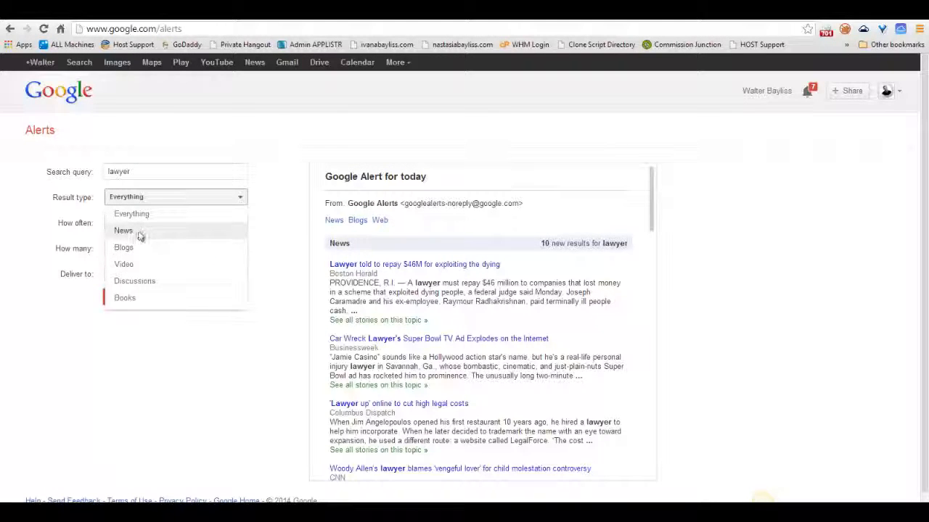
{"action": "left_click", "coordinate": [143, 232]}
{"action": "left_click", "coordinate": [162, 223]}
{"action": "left_click", "coordinate": [166, 240]}
{"action": "left_click", "coordinate": [166, 254]}
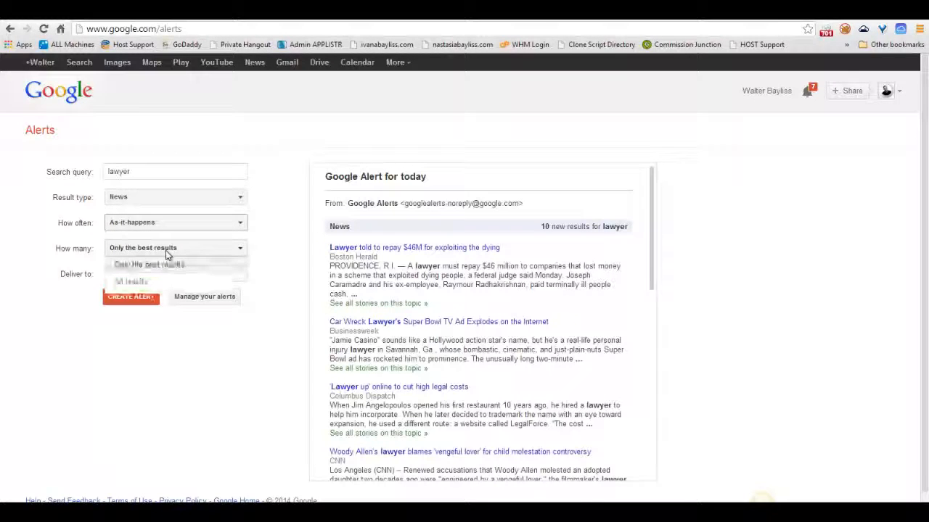
{"action": "left_click", "coordinate": [175, 254]}
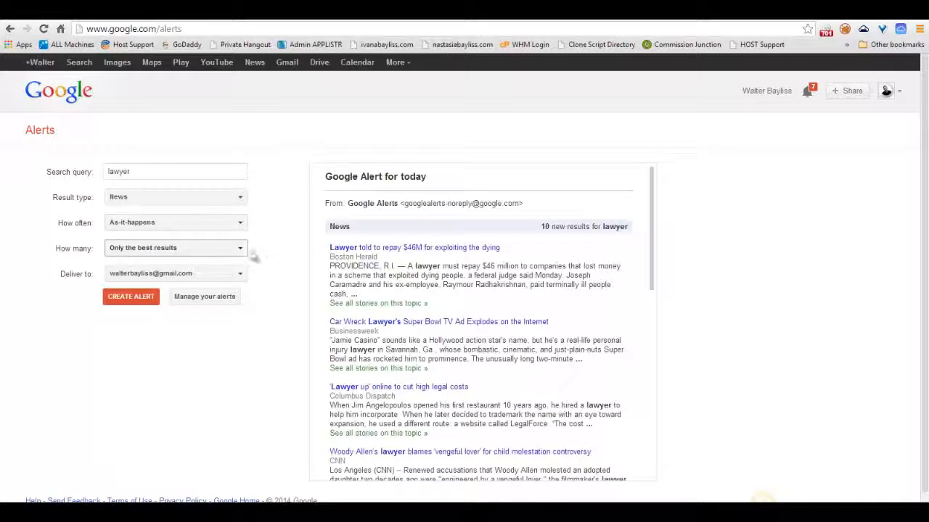
Step: Set the lawyer alert's delivery to Feed and create the alert
{"action": "left_click", "coordinate": [213, 274]}
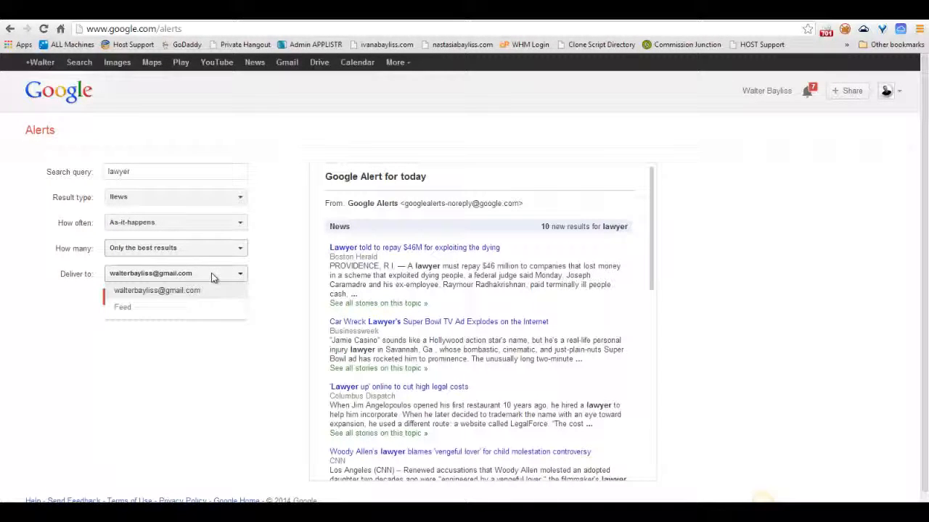
{"action": "left_click", "coordinate": [130, 308]}
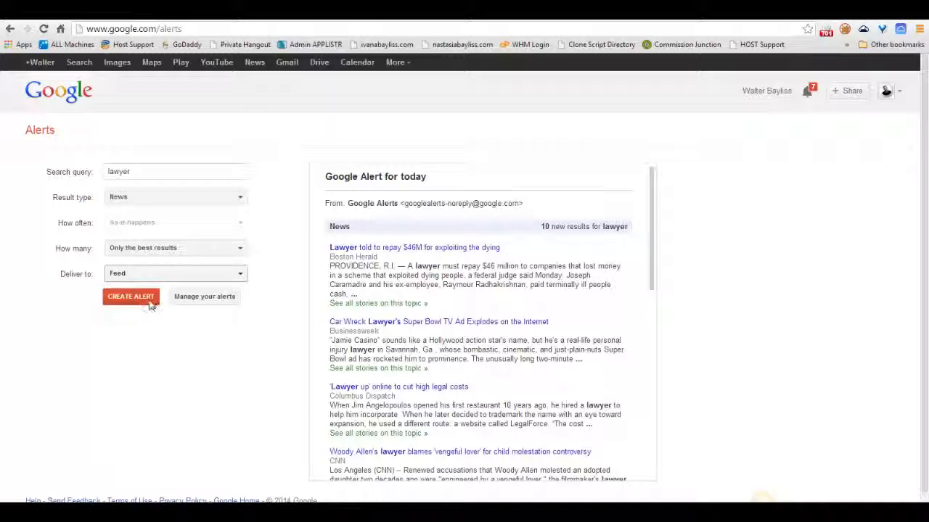
{"action": "left_click", "coordinate": [127, 302]}
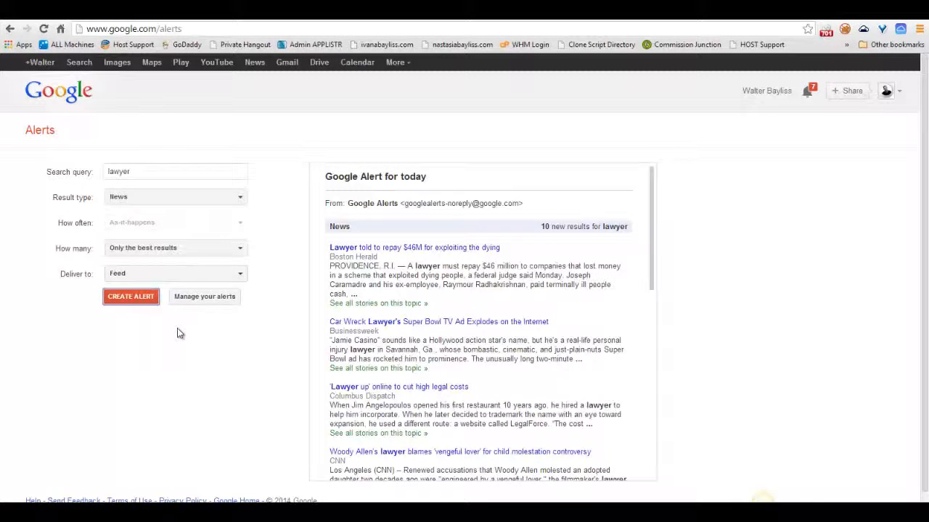
Step: Copy the lawyer alert's feed link address and return to the plugin's Google RSS form
{"action": "scroll", "coordinate": [260, 282], "scroll_direction": "down", "scroll_amount": 1}
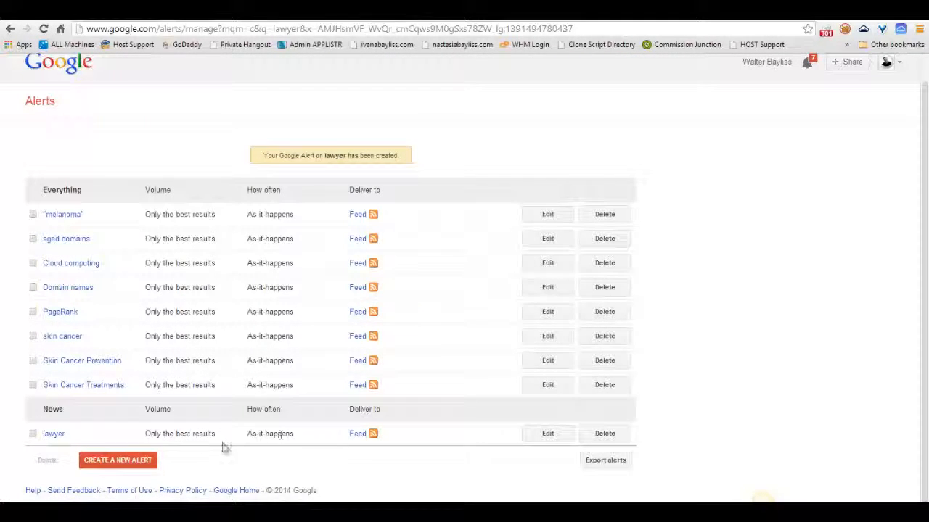
{"action": "right_click", "coordinate": [374, 439]}
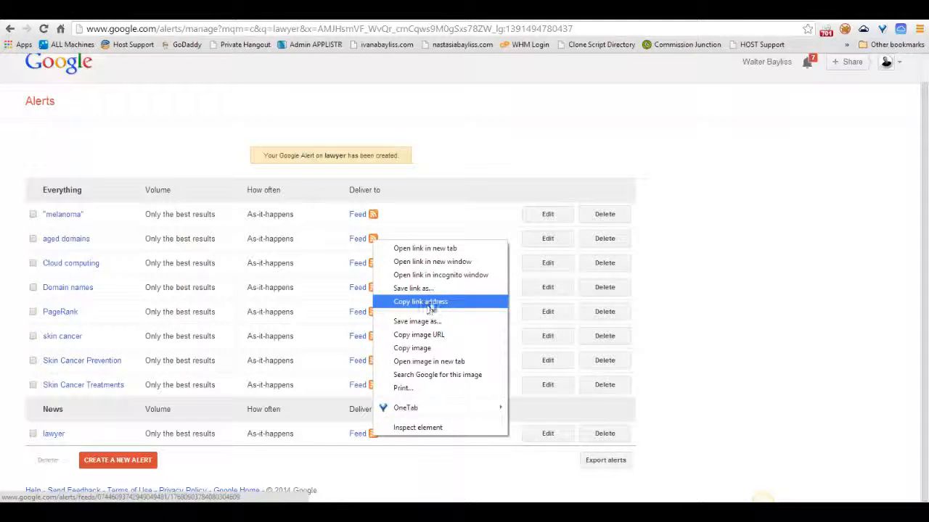
{"action": "left_click", "coordinate": [428, 308]}
{"action": "left_click", "coordinate": [731, 22]}
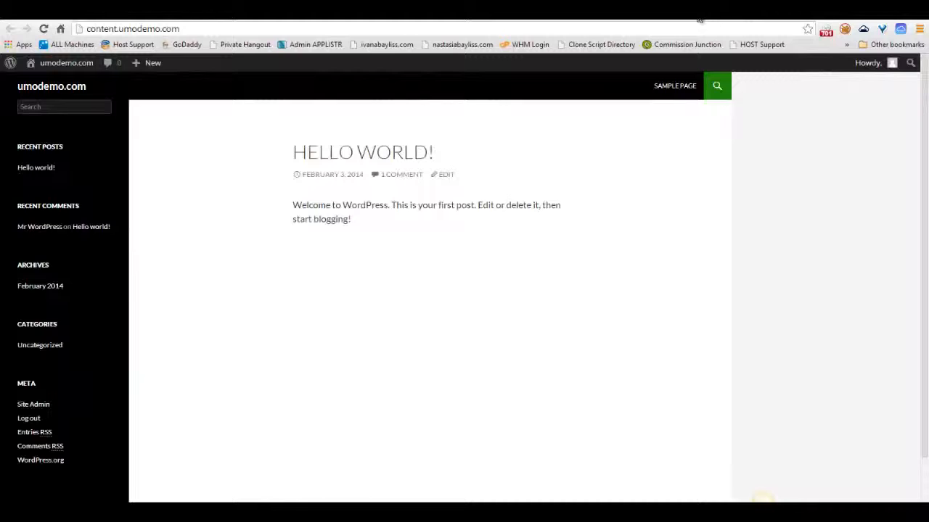
{"action": "left_click", "coordinate": [699, 20]}
Step: Add a Google RSS feed named Lawyer, using the copied alert link as its feed URL
{"action": "left_click", "coordinate": [412, 262]}
{"action": "type", "text": "Lawyer"}
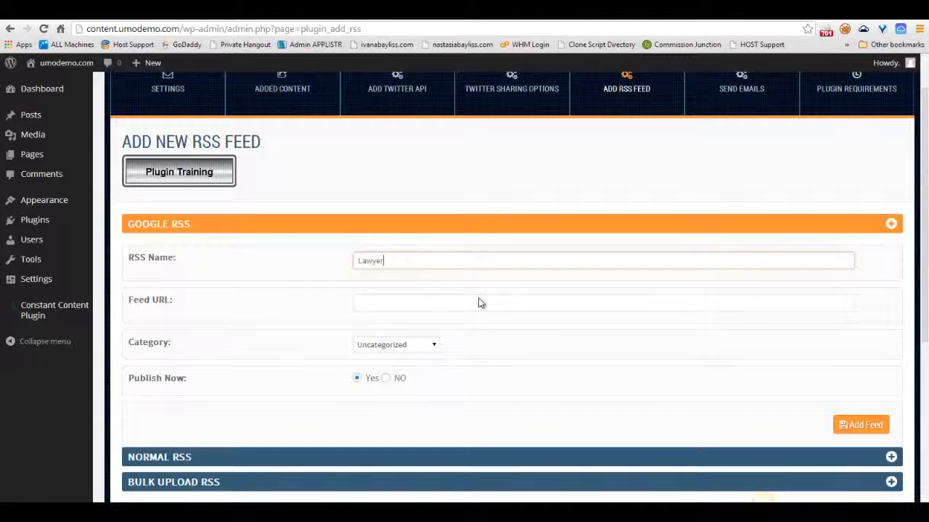
{"action": "left_click", "coordinate": [437, 305]}
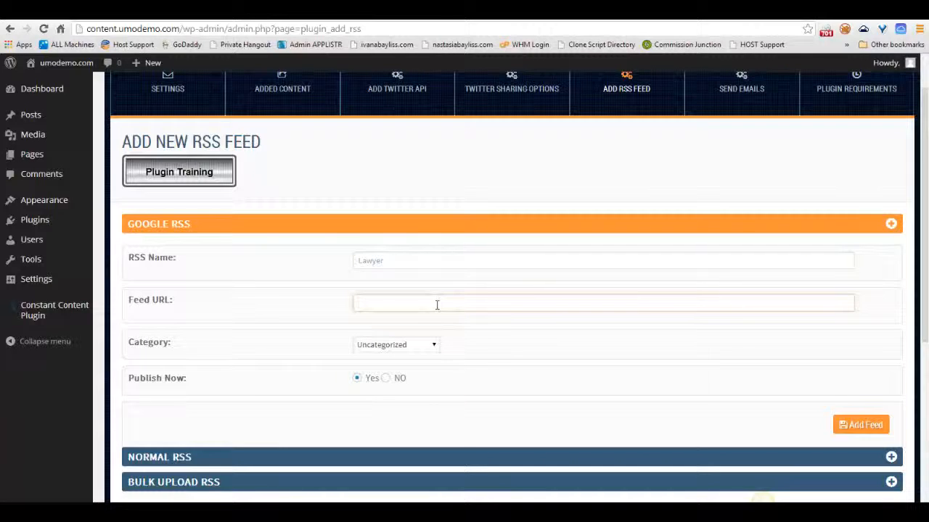
{"action": "key", "text": "ctrl+v"}
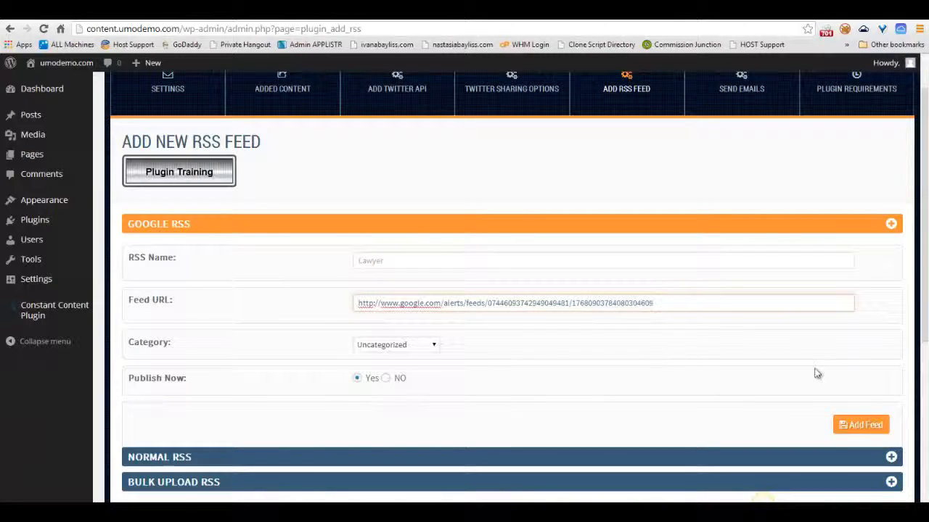
{"action": "left_click", "coordinate": [854, 426]}
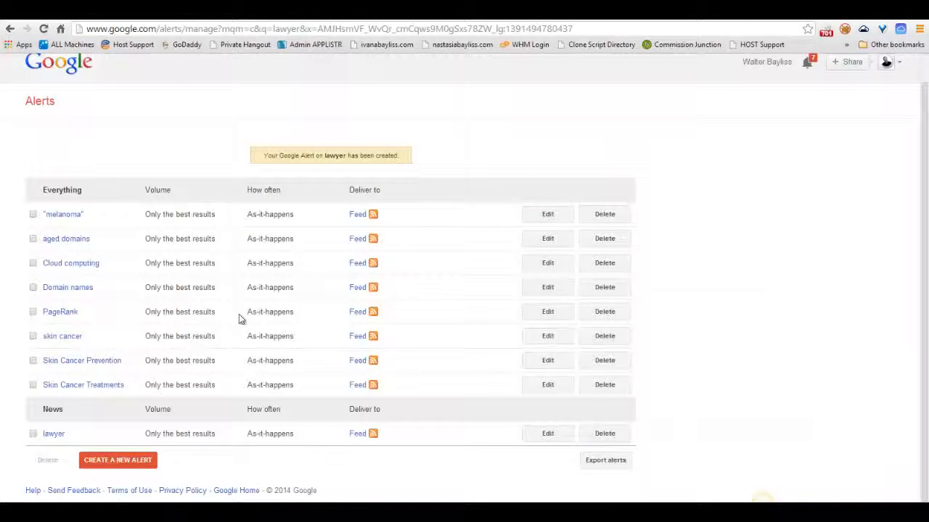
Step: Create a second Google alert for "Legal Services" with delivery set to Feed
{"action": "left_click", "coordinate": [119, 460]}
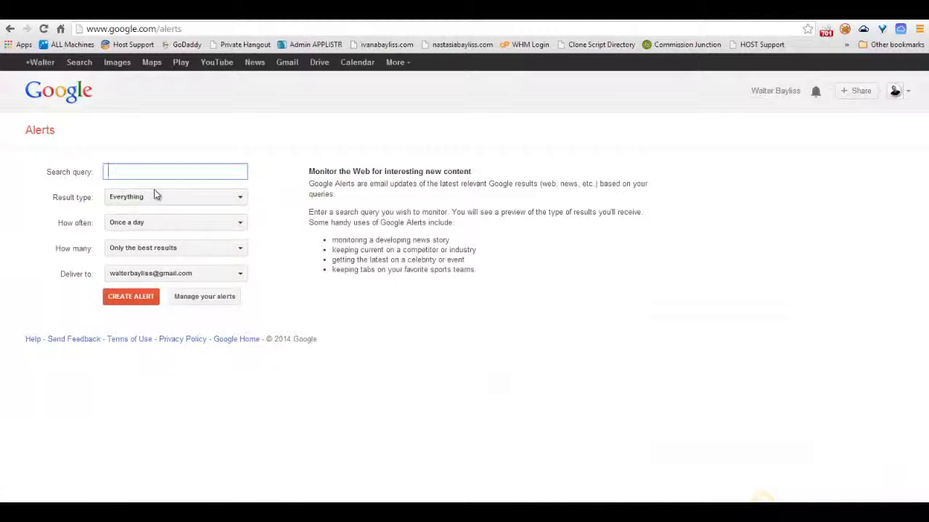
{"action": "type", "text": "Legal Services"}
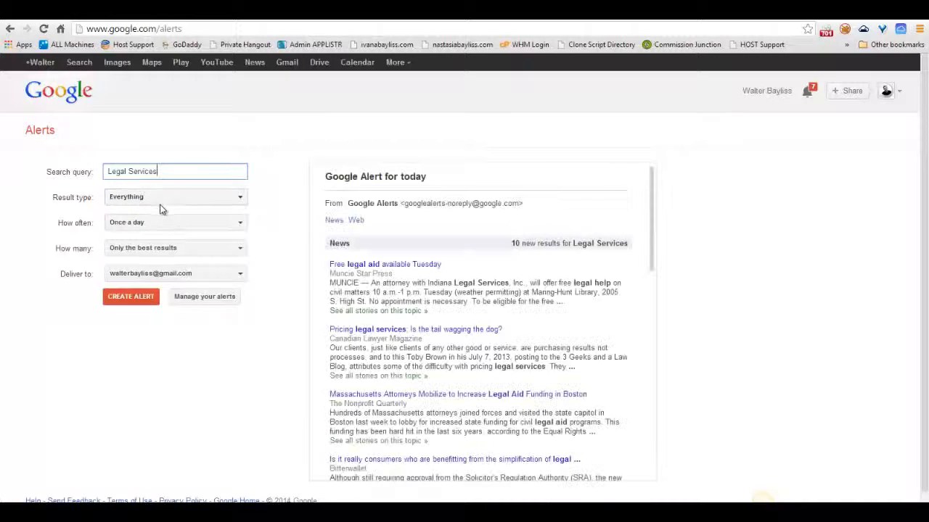
{"action": "left_click", "coordinate": [158, 273]}
{"action": "left_click", "coordinate": [149, 309]}
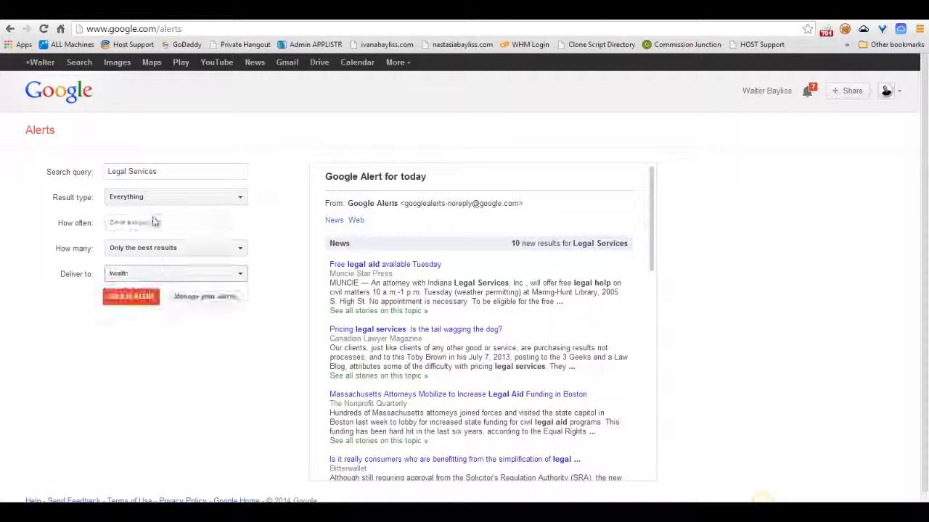
{"action": "left_click", "coordinate": [145, 298]}
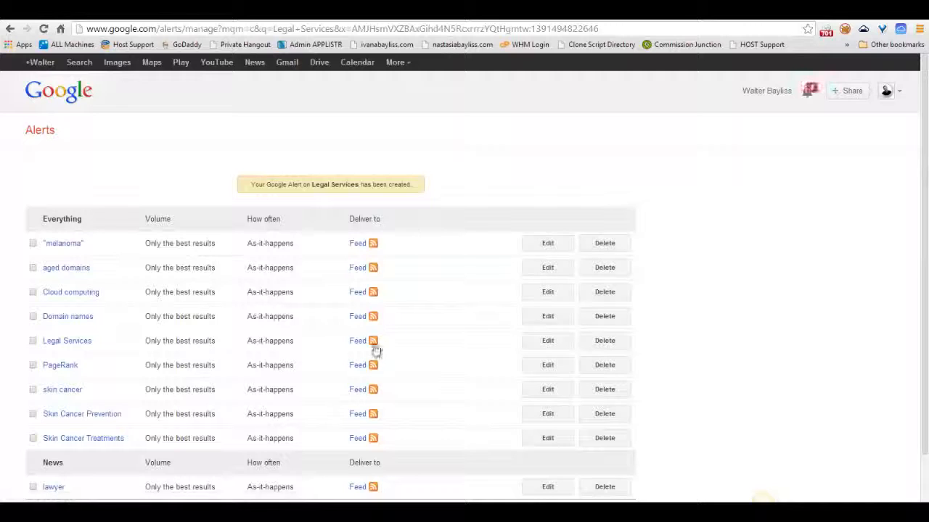
Step: Copy the Legal Services alert's feed link address and add it as a Google RSS feed named Legal Services
{"action": "right_click", "coordinate": [373, 341]}
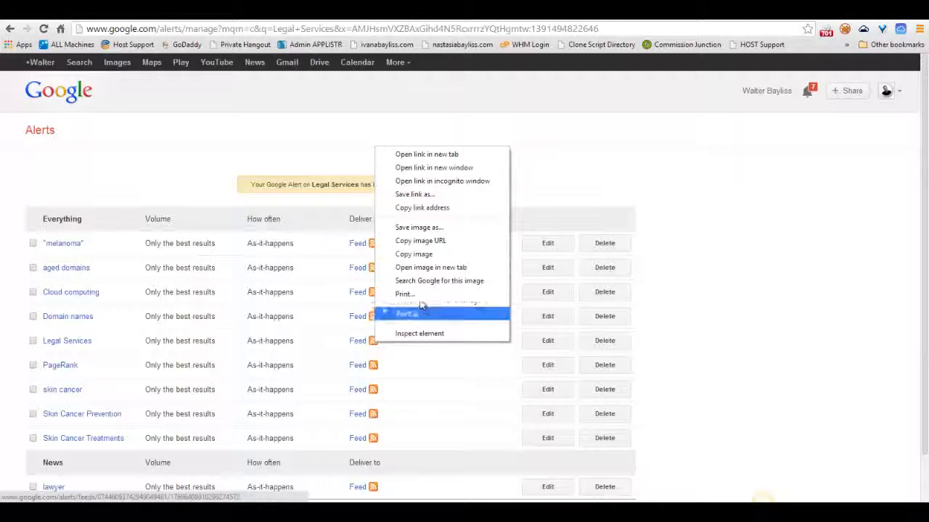
{"action": "left_click", "coordinate": [422, 207]}
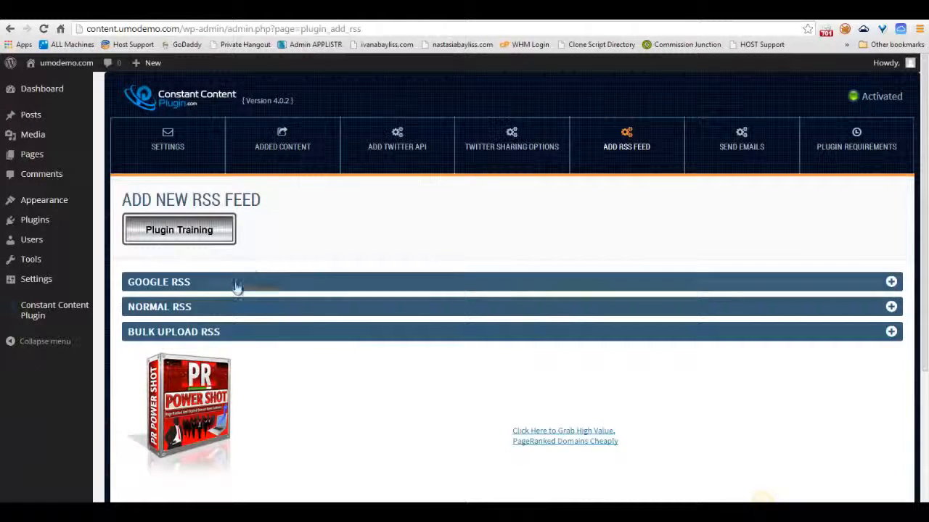
{"action": "left_click", "coordinate": [239, 284]}
{"action": "type", "text": "Legal Ser"}
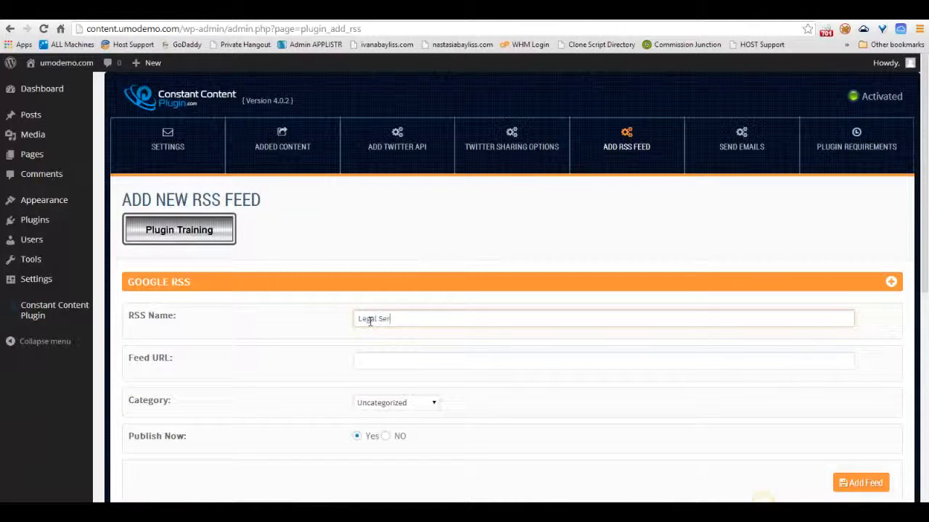
{"action": "key", "text": "Tab"}
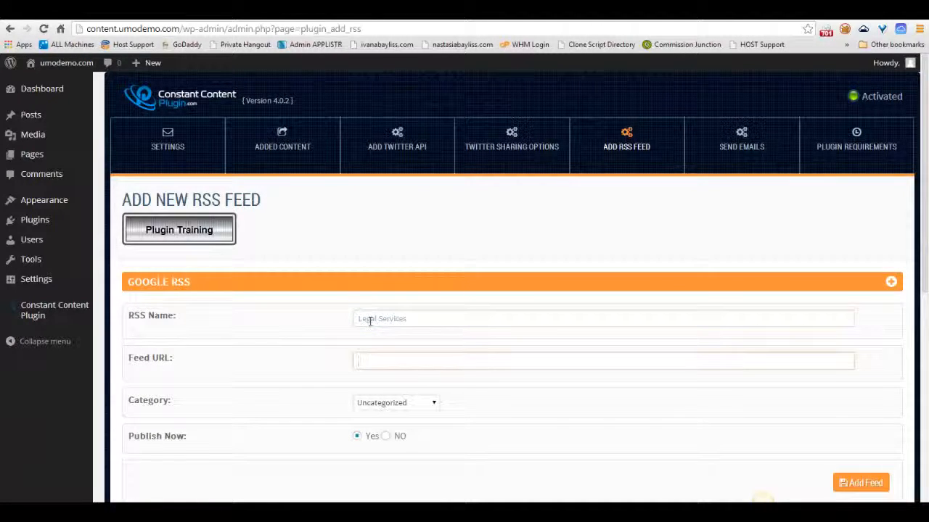
{"action": "key", "text": "ctrl+v"}
{"action": "left_click", "coordinate": [860, 483]}
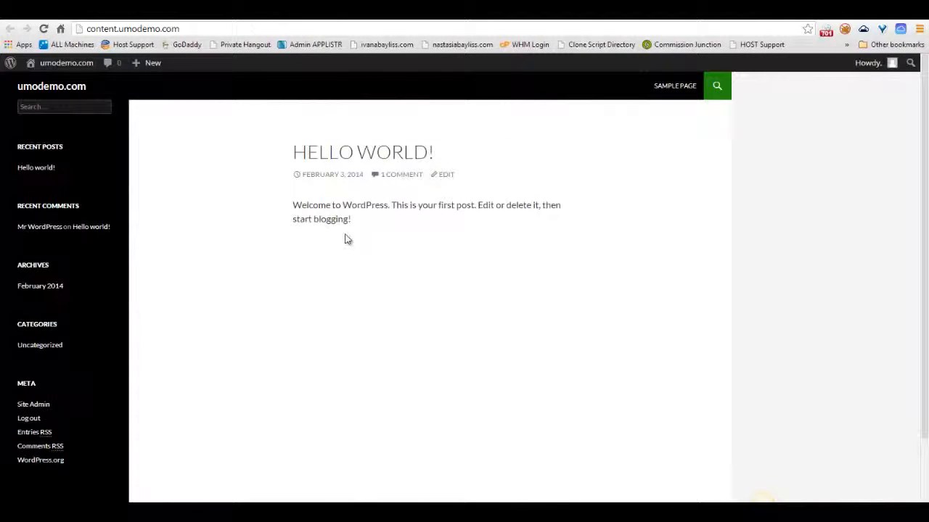
Step: Reload the blog's front page and look through the newly published post built from the lawyer feed
{"action": "right_click", "coordinate": [441, 305]}
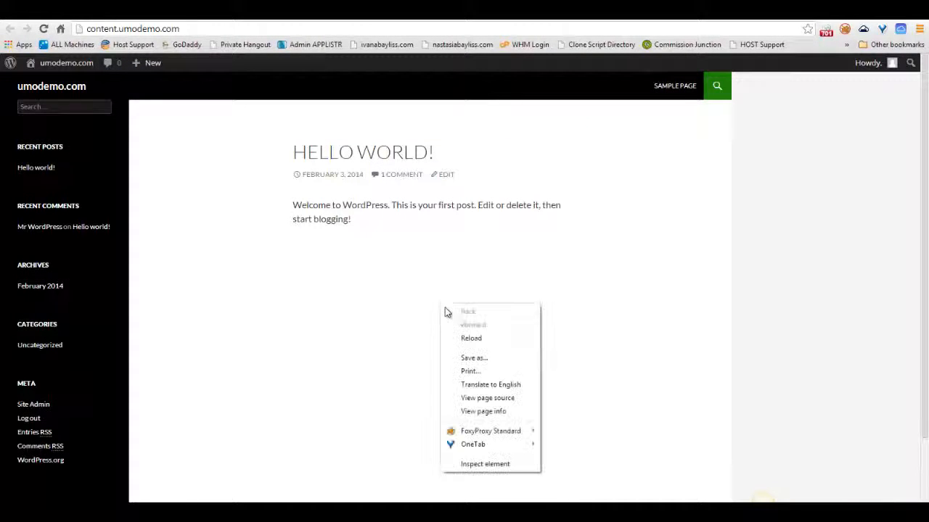
{"action": "left_click", "coordinate": [476, 343]}
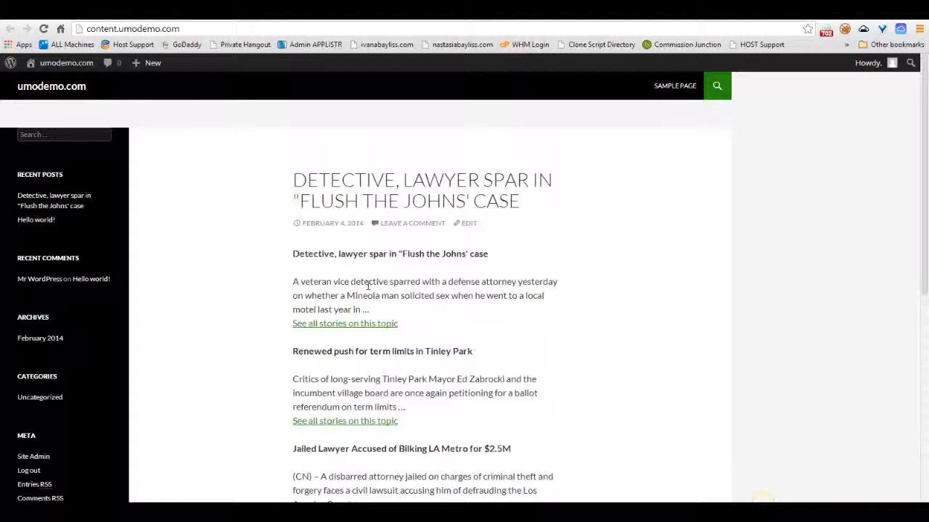
{"action": "scroll", "coordinate": [435, 270], "scroll_direction": "down", "scroll_amount": 1}
{"action": "scroll", "coordinate": [477, 270], "scroll_direction": "down", "scroll_amount": 2}
{"action": "scroll", "coordinate": [478, 270], "scroll_direction": "up", "scroll_amount": 3}
{"action": "left_click_drag", "start_coordinate": [320, 254], "coordinate": [399, 289]}
{"action": "scroll", "coordinate": [370, 285], "scroll_direction": "down", "scroll_amount": 2}
{"action": "scroll", "coordinate": [400, 289], "scroll_direction": "down", "scroll_amount": 1}
{"action": "scroll", "coordinate": [442, 290], "scroll_direction": "up", "scroll_amount": 2}
{"action": "scroll", "coordinate": [445, 297], "scroll_direction": "down", "scroll_amount": 4}
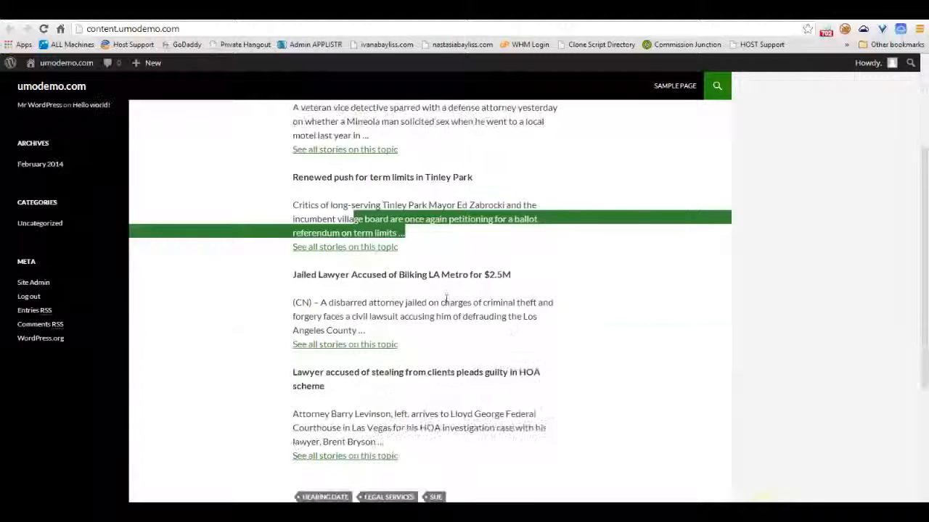
{"action": "scroll", "coordinate": [454, 297], "scroll_direction": "up", "scroll_amount": 5}
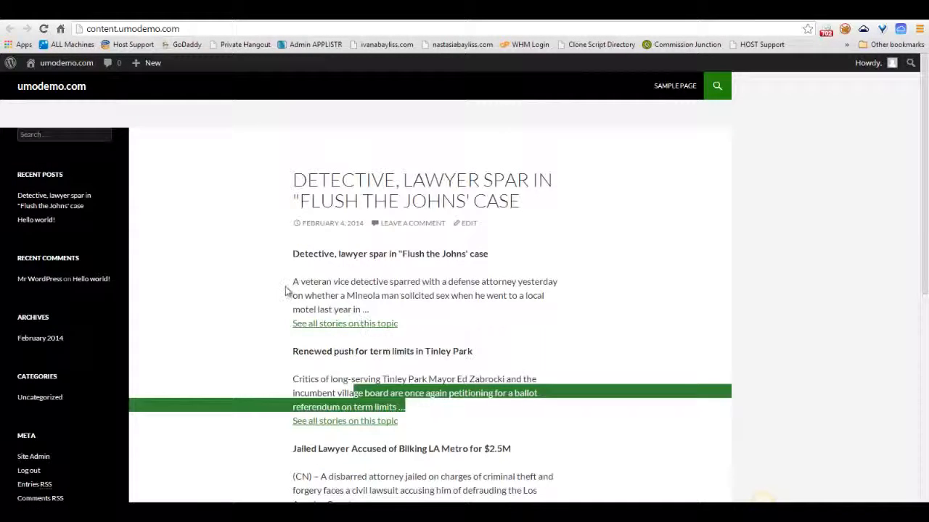
Step: Examine the individual story excerpts, their source links and the tags beneath the new post
{"action": "left_click", "coordinate": [293, 283]}
{"action": "left_click_drag", "start_coordinate": [294, 283], "coordinate": [371, 310]}
{"action": "left_click_drag", "start_coordinate": [297, 351], "coordinate": [394, 393]}
{"action": "scroll", "coordinate": [394, 392], "scroll_direction": "down", "scroll_amount": 2}
{"action": "left_click_drag", "start_coordinate": [293, 331], "coordinate": [410, 392]}
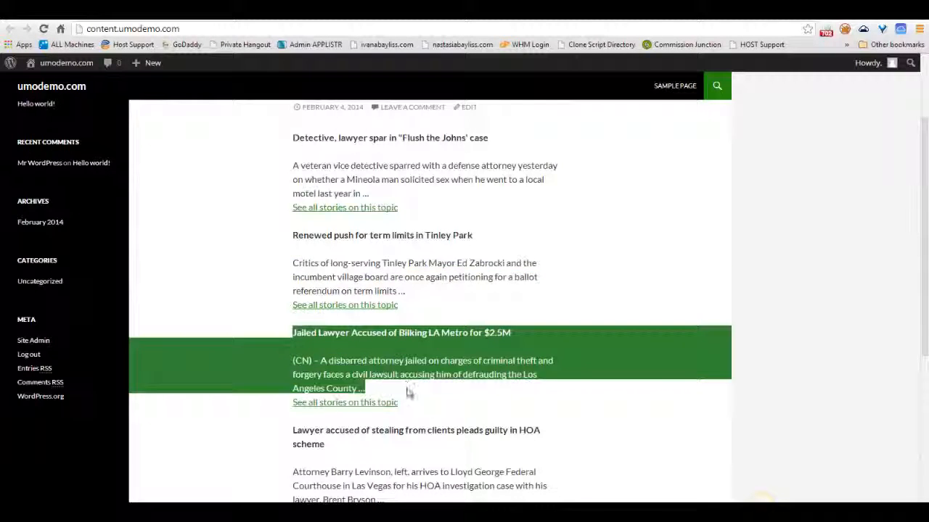
{"action": "scroll", "coordinate": [440, 371], "scroll_direction": "up", "scroll_amount": 2}
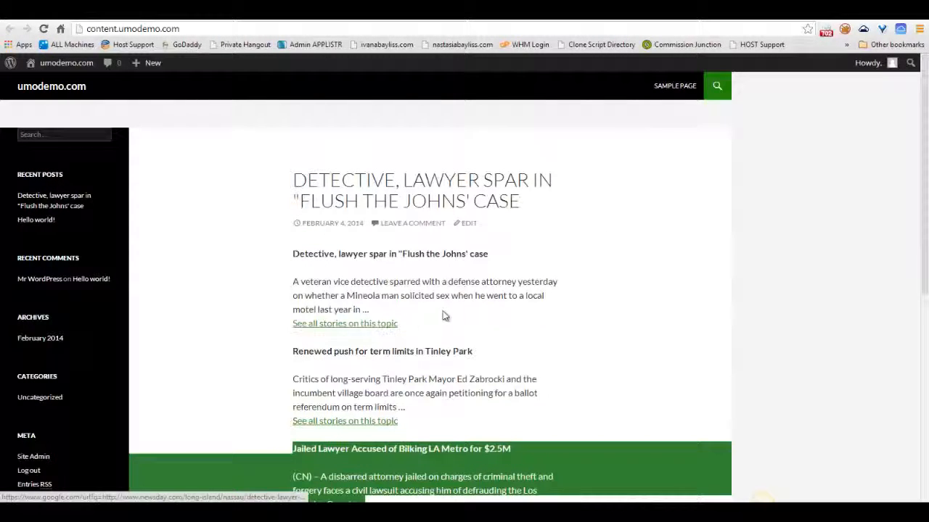
{"action": "scroll", "coordinate": [469, 322], "scroll_direction": "down", "scroll_amount": 5}
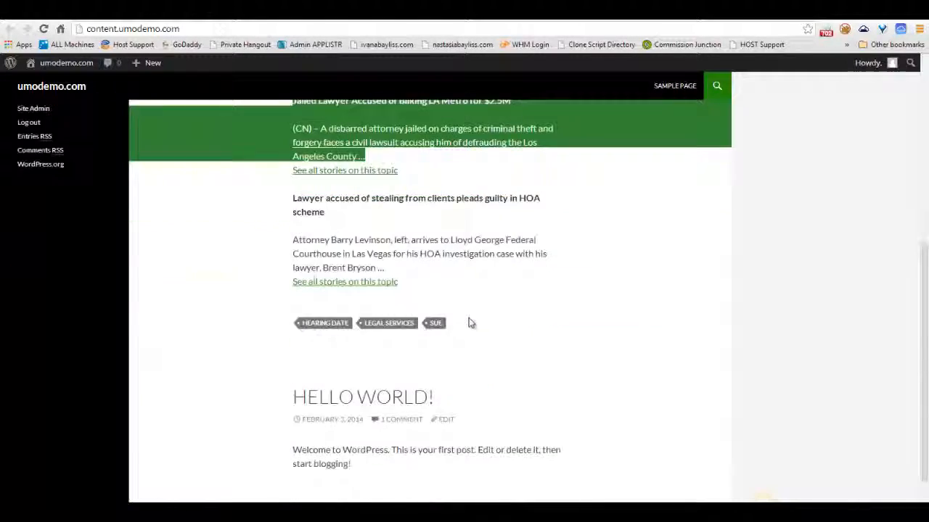
{"action": "scroll", "coordinate": [469, 321], "scroll_direction": "up", "scroll_amount": 4}
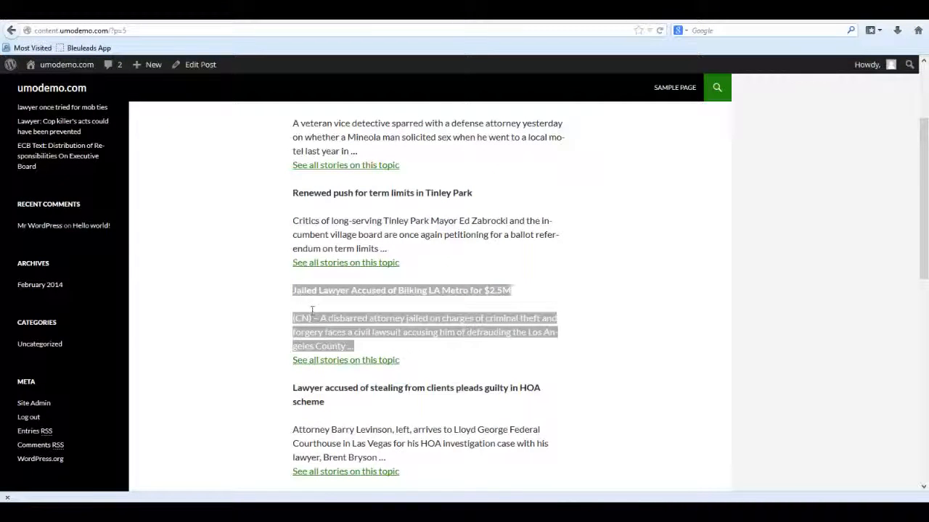
Step: Open the plugin's Added Content page from the site dashboard and review the Add Links section's fields and instructions
{"action": "mouse_move", "coordinate": [59, 65]}
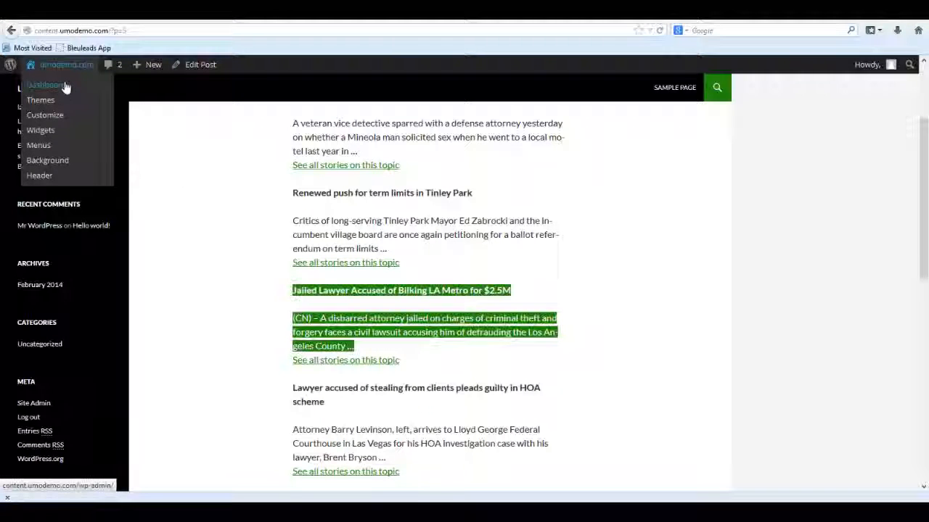
{"action": "left_click", "coordinate": [64, 86]}
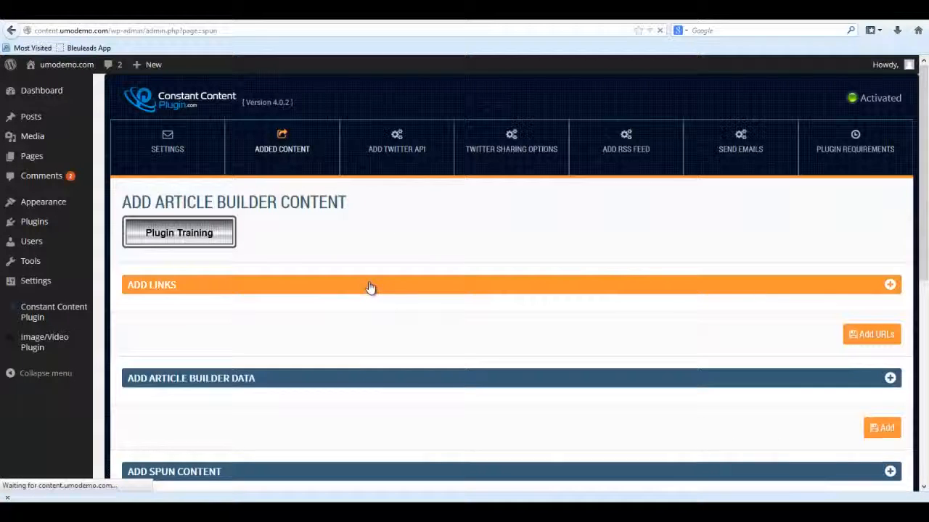
{"action": "left_click", "coordinate": [370, 286]}
{"action": "scroll", "coordinate": [311, 338], "scroll_direction": "down", "scroll_amount": 3}
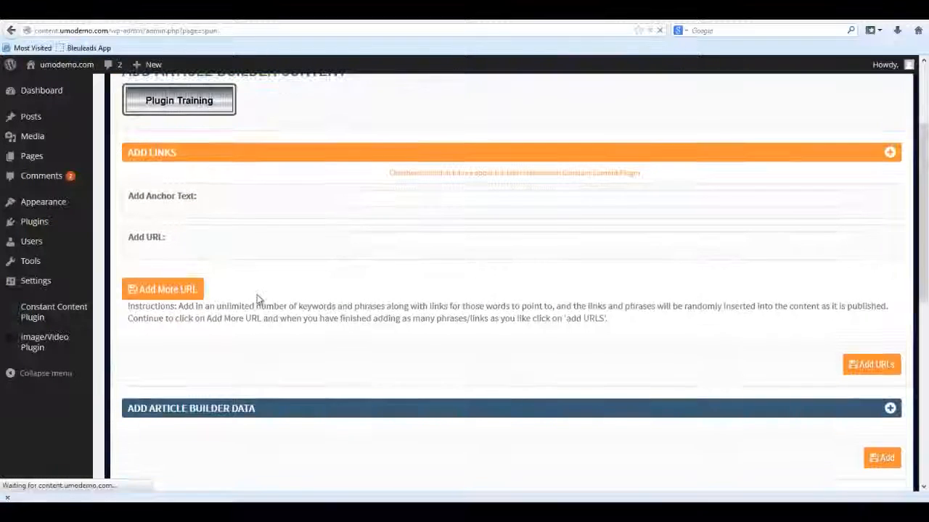
{"action": "scroll", "coordinate": [365, 256], "scroll_direction": "down", "scroll_amount": 3}
Step: Expand the Add Article Builder Data and Add Spun Content sections and review their fields and instructions
{"action": "left_click", "coordinate": [358, 275]}
{"action": "scroll", "coordinate": [371, 305], "scroll_direction": "down", "scroll_amount": 5}
{"action": "scroll", "coordinate": [377, 329], "scroll_direction": "down", "scroll_amount": 5}
{"action": "scroll", "coordinate": [377, 191], "scroll_direction": "down", "scroll_amount": 3}
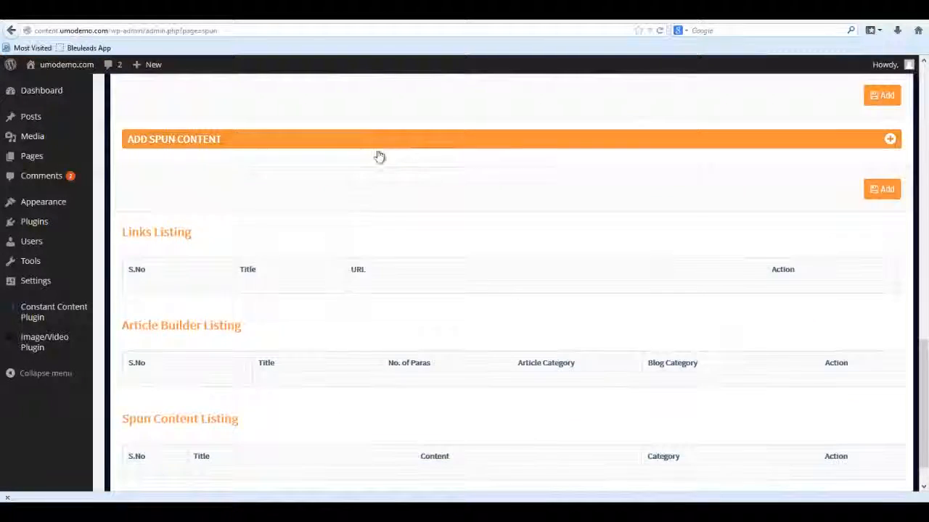
{"action": "left_click", "coordinate": [378, 152]}
{"action": "scroll", "coordinate": [344, 274], "scroll_direction": "down", "scroll_amount": 3}
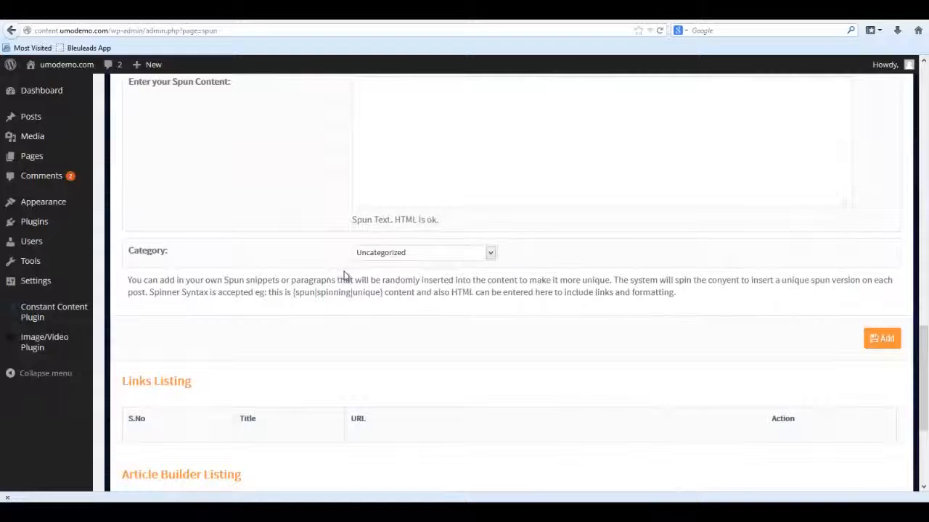
{"action": "scroll", "coordinate": [344, 276], "scroll_direction": "down", "scroll_amount": 3}
{"action": "scroll", "coordinate": [404, 251], "scroll_direction": "up", "scroll_amount": 1}
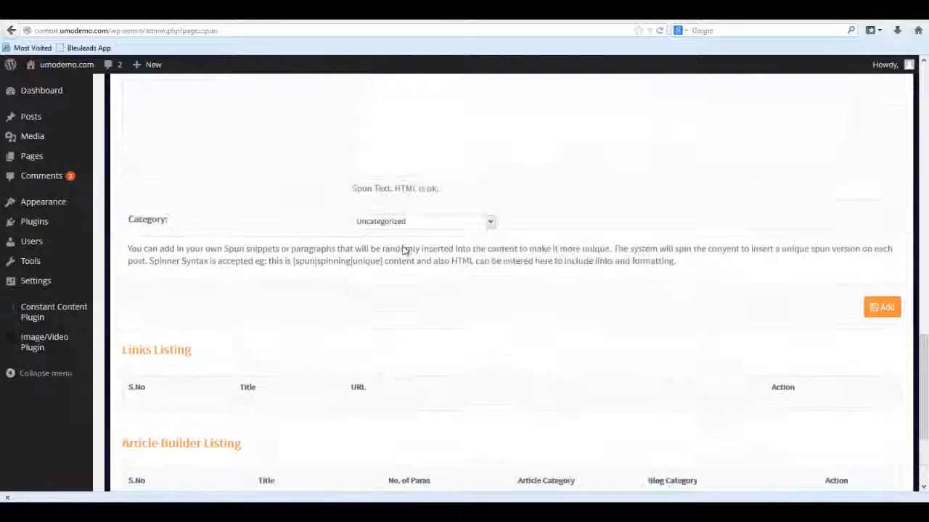
{"action": "scroll", "coordinate": [404, 251], "scroll_direction": "up", "scroll_amount": 15}
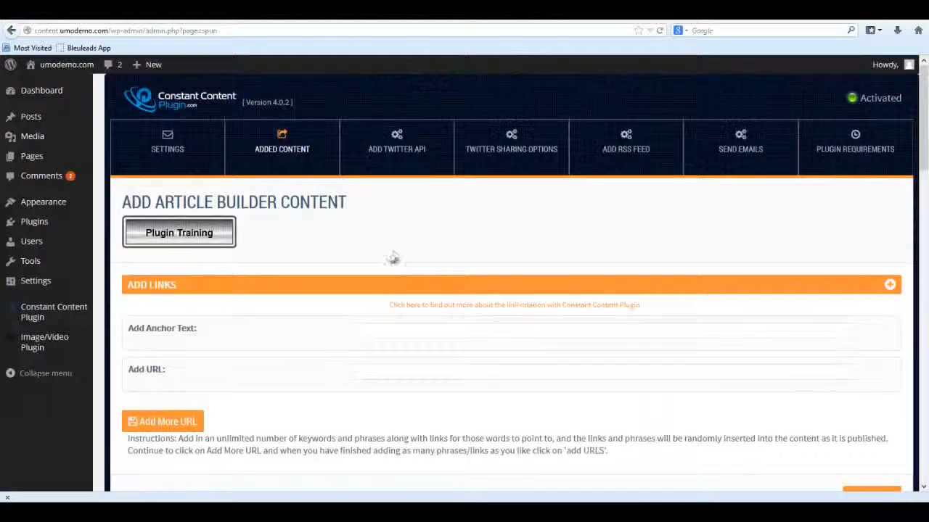